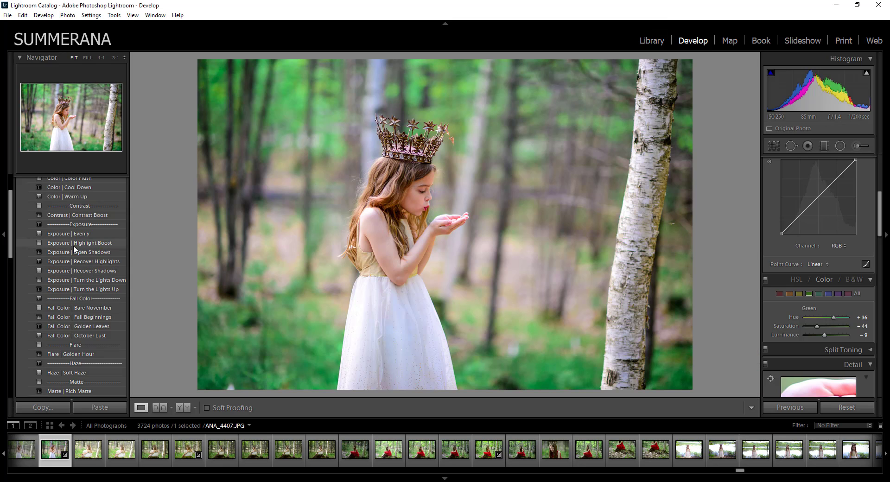
- Select the Color Me Fall Preset Collection in the Presets panel and collapse it
scroll(46, 195, "up", 3)
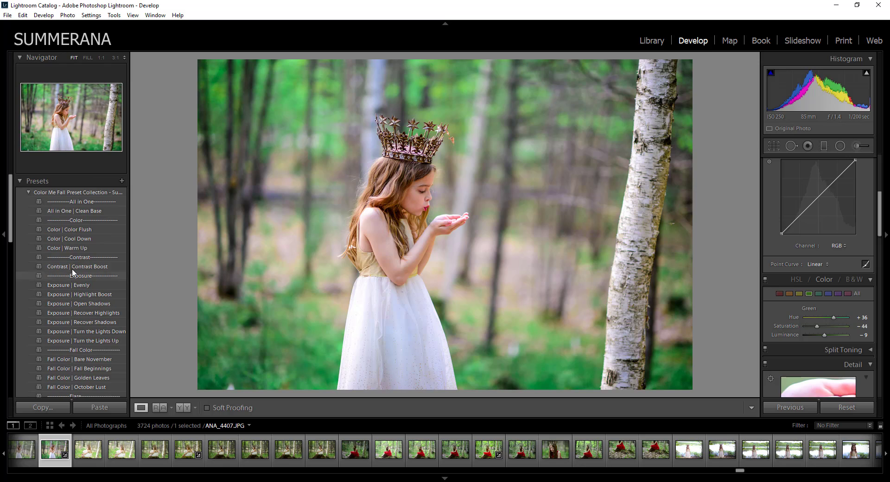
left_click(56, 193)
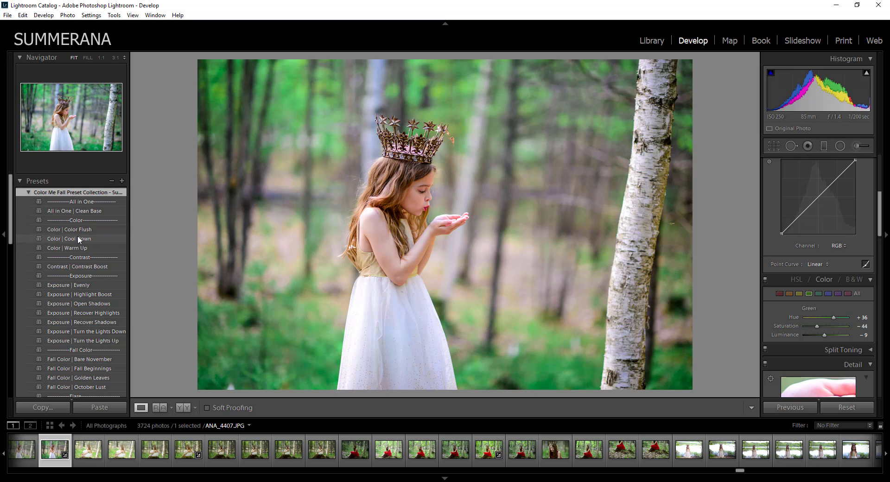
scroll(77, 235, "down", 6)
scroll(77, 235, "down", 3)
scroll(77, 235, "up", 10)
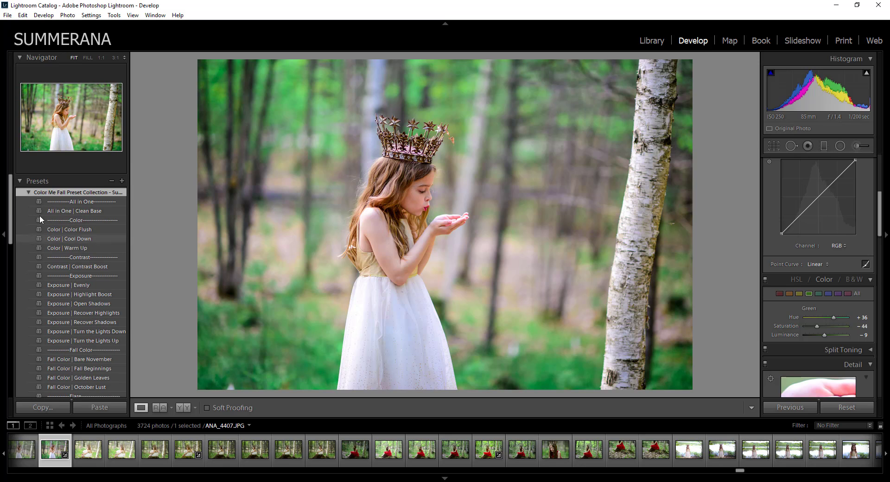
left_click(29, 193)
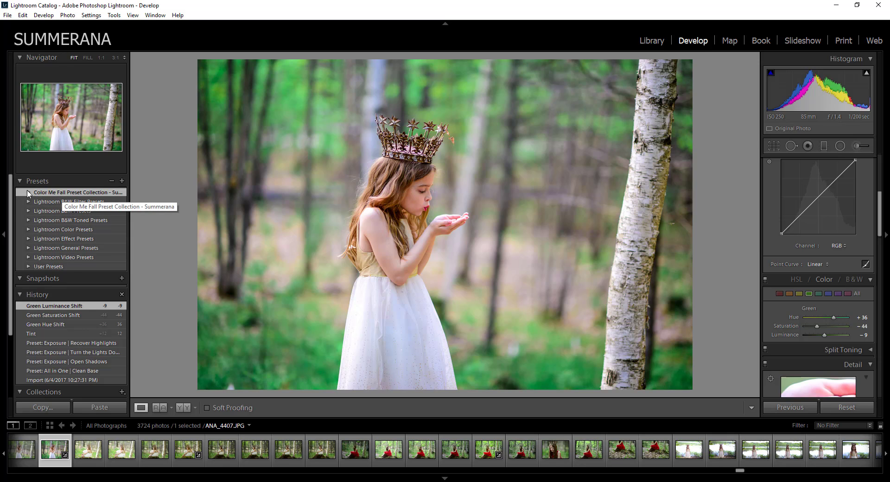
- Apply the All in One | Clean Base preset and show its file in Explorer
left_click(63, 192)
left_click(49, 210)
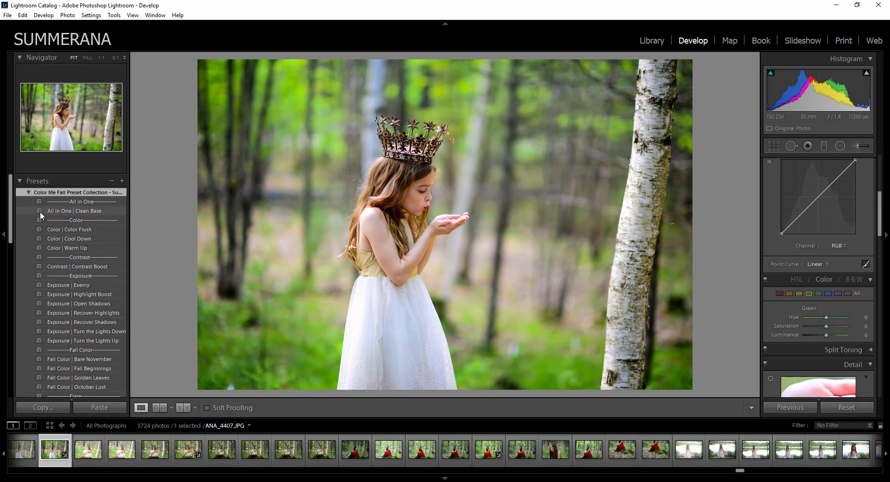
right_click(78, 213)
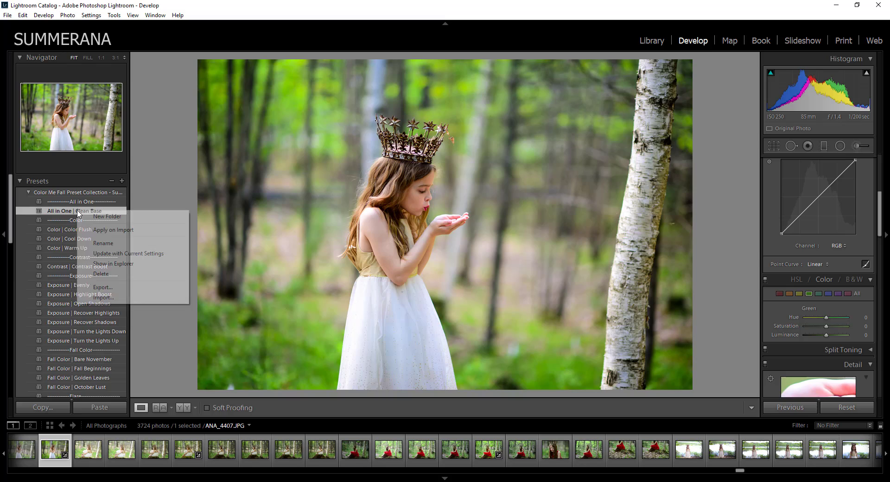
left_click(111, 265)
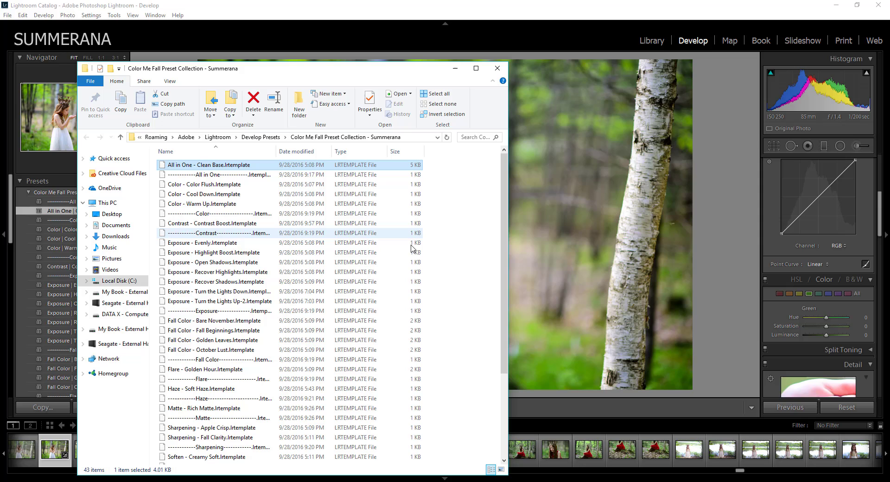
scroll(341, 327, "down", 2)
scroll(210, 274, "up", 2)
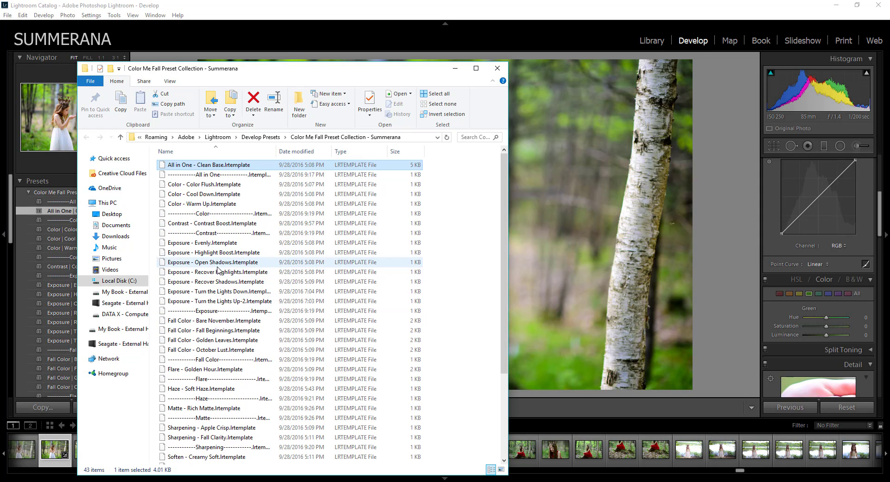
left_click_drag(510, 402, 646, 402)
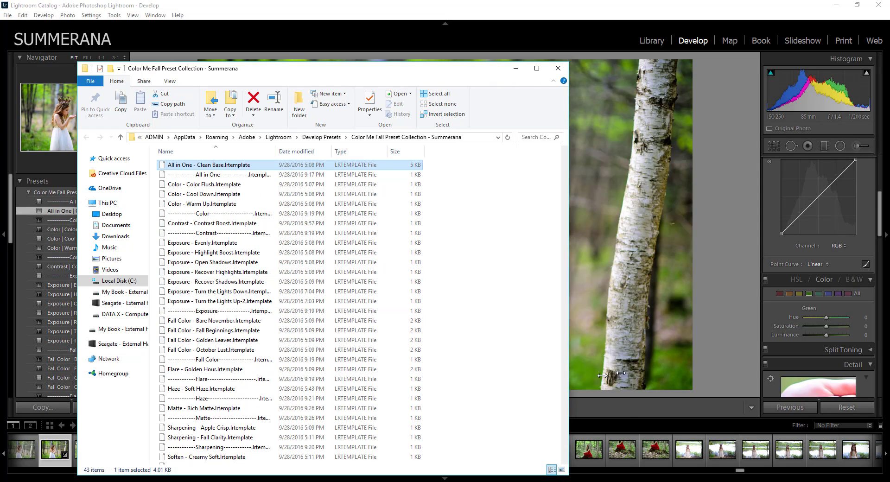
scroll(393, 360, "down", 4)
scroll(391, 362, "up", 2)
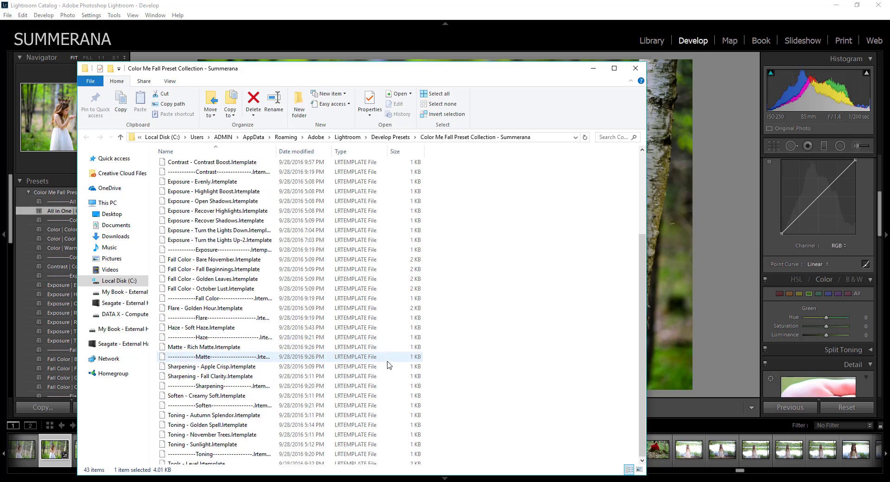
scroll(366, 333, "up", 2)
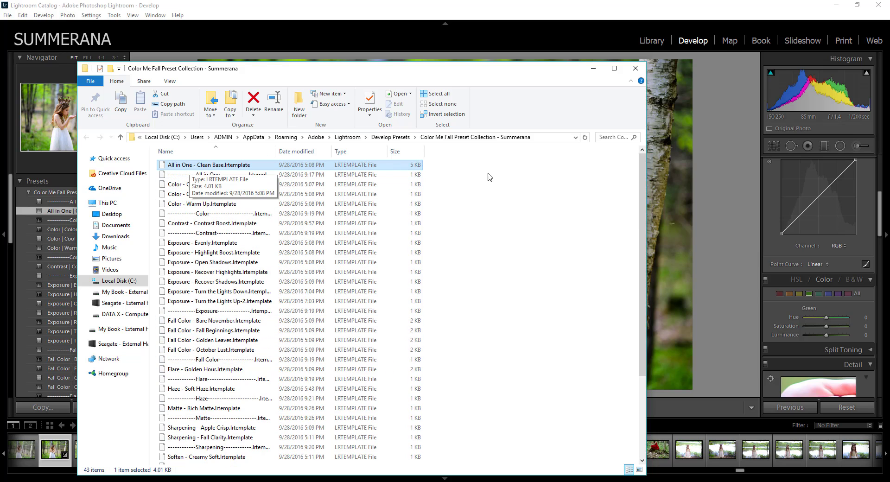
left_click(475, 137)
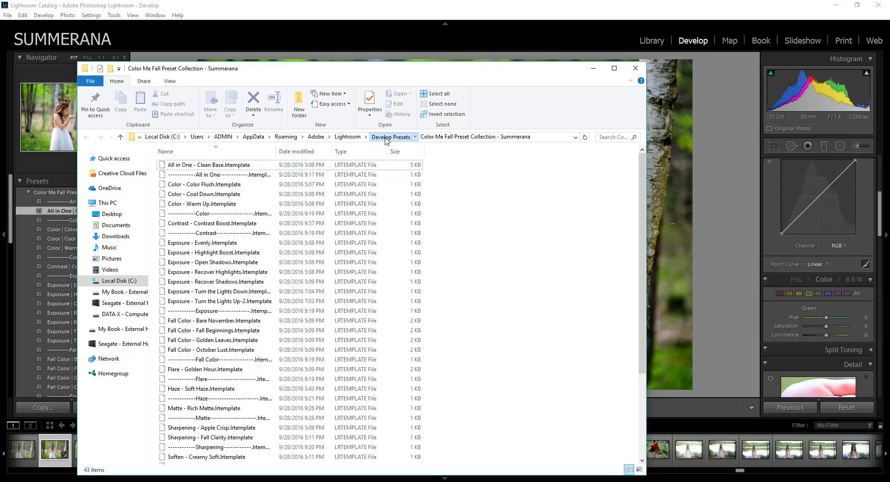
left_click(388, 137)
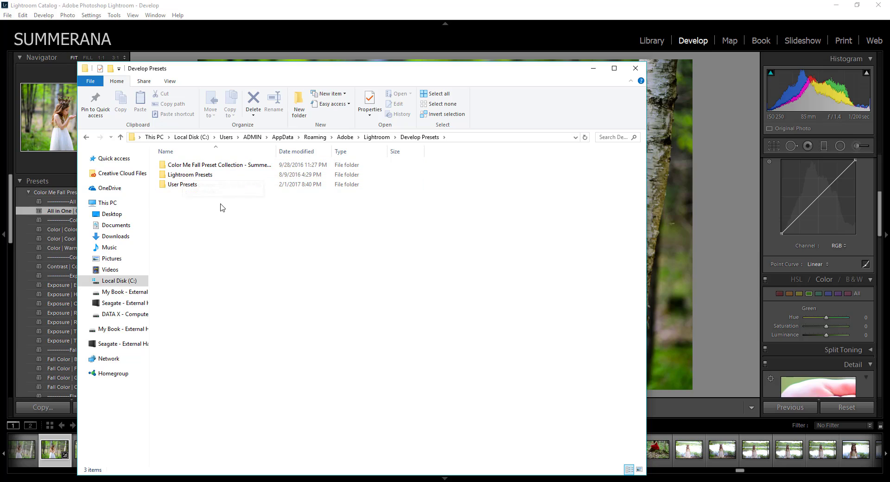
double_click(169, 176)
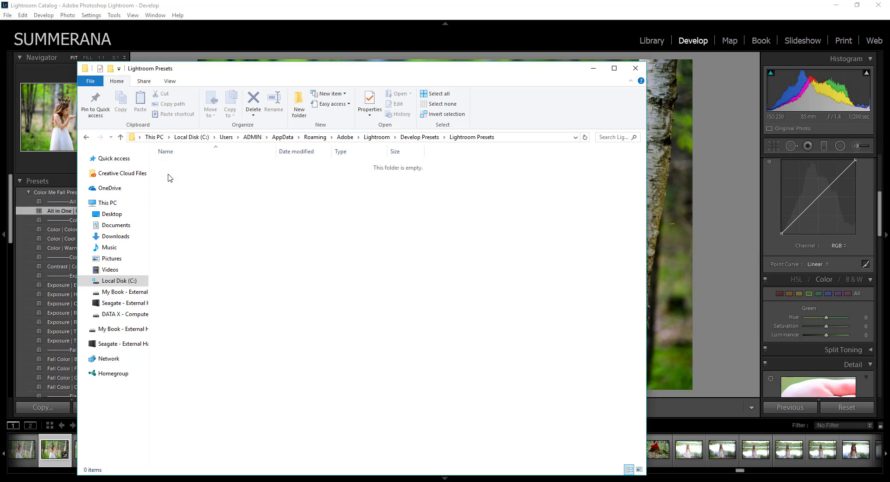
key("BackSpace")
double_click(170, 185)
key("BackSpace")
left_click(182, 166)
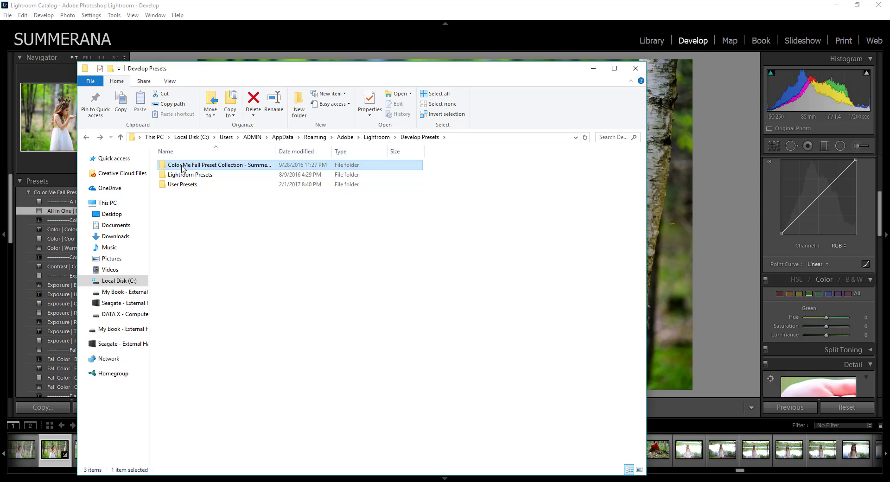
double_click(182, 166)
scroll(212, 342, "down", 4)
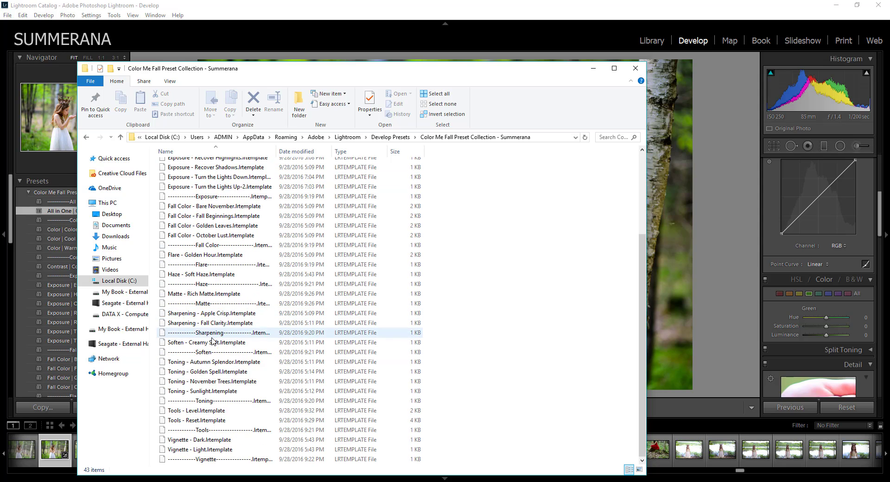
scroll(212, 341, "up", 4)
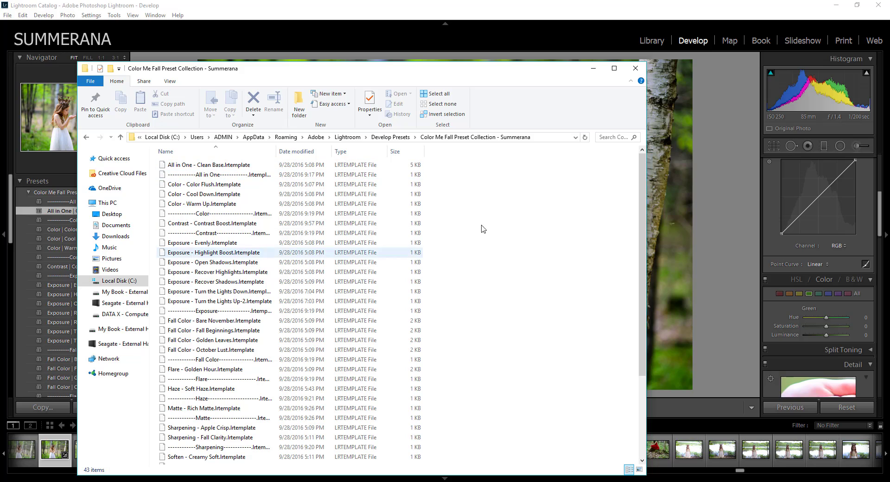
- Sort the preset files by date modified, then back by name
right_click(443, 246)
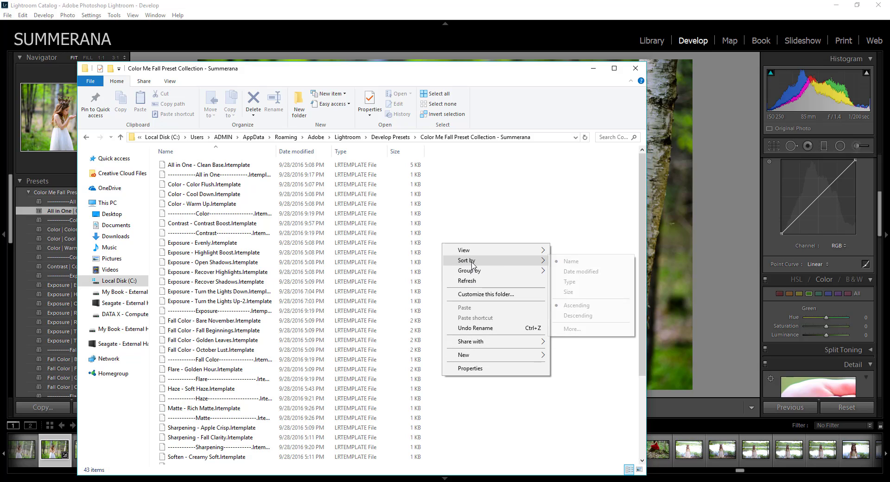
mouse_move(466, 260)
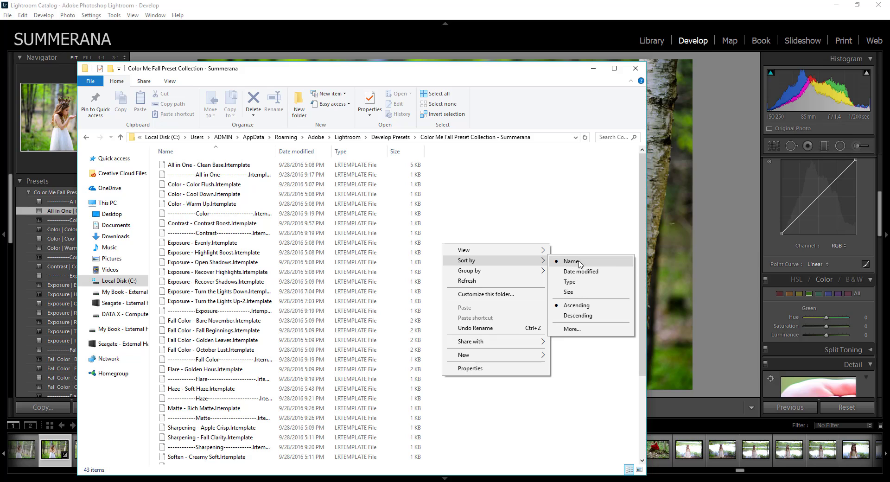
left_click(579, 271)
right_click(558, 253)
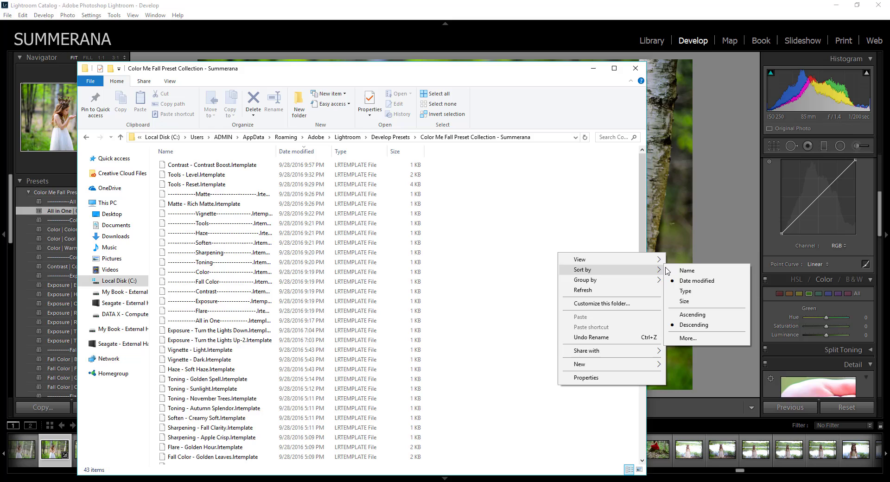
left_click(687, 271)
- Go up to the Develop Presets folder via the address bar
scroll(267, 296, "down", 5)
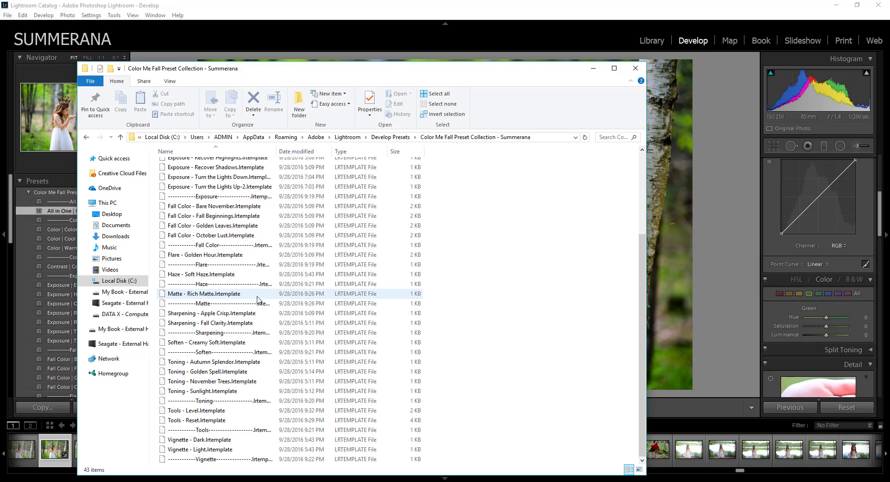
scroll(268, 295, "up", 5)
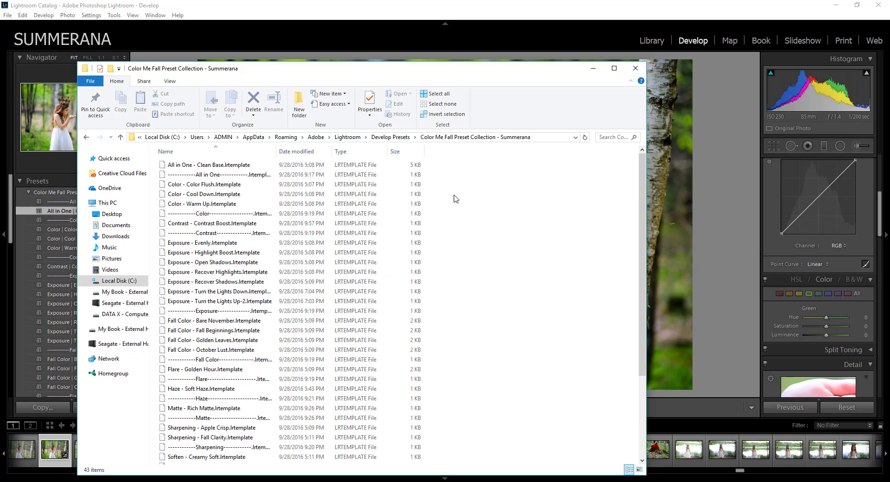
left_click(408, 138)
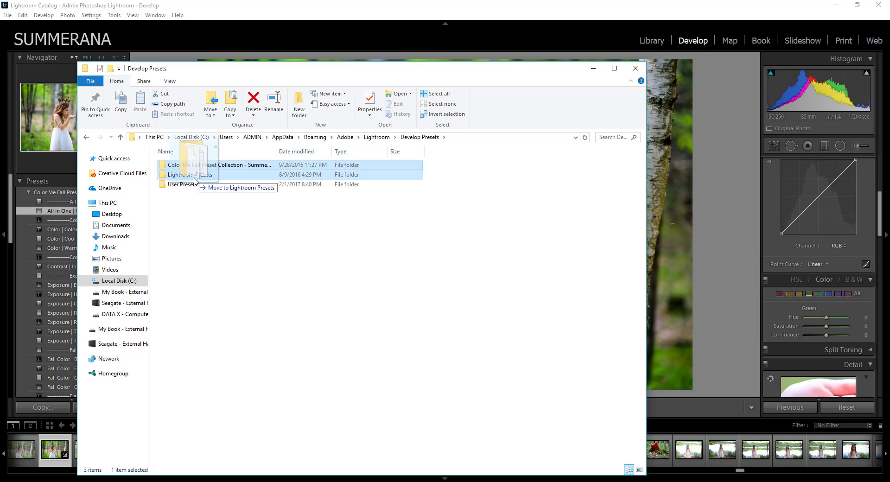
- Create a new folder named 'My favorite Presets' in Develop Presets and select the Color Me Fall folder
left_click_drag(194, 167, 201, 198)
right_click(200, 197)
mouse_move(221, 306)
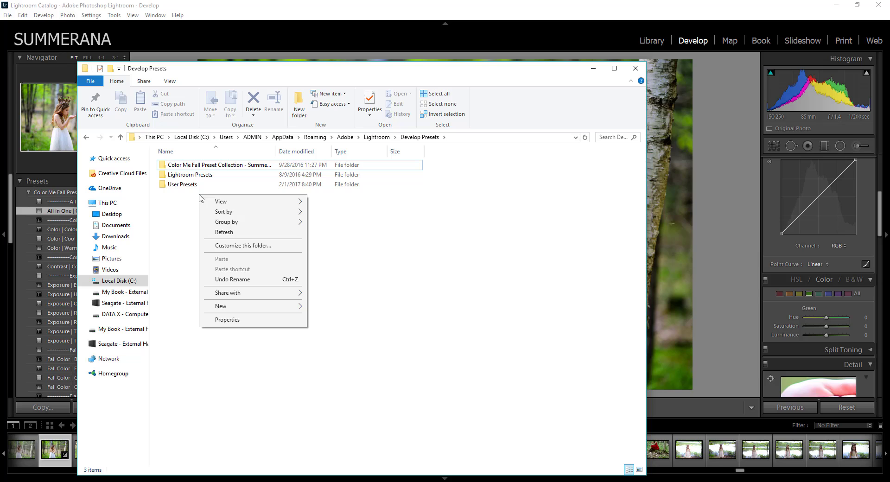
left_click(323, 307)
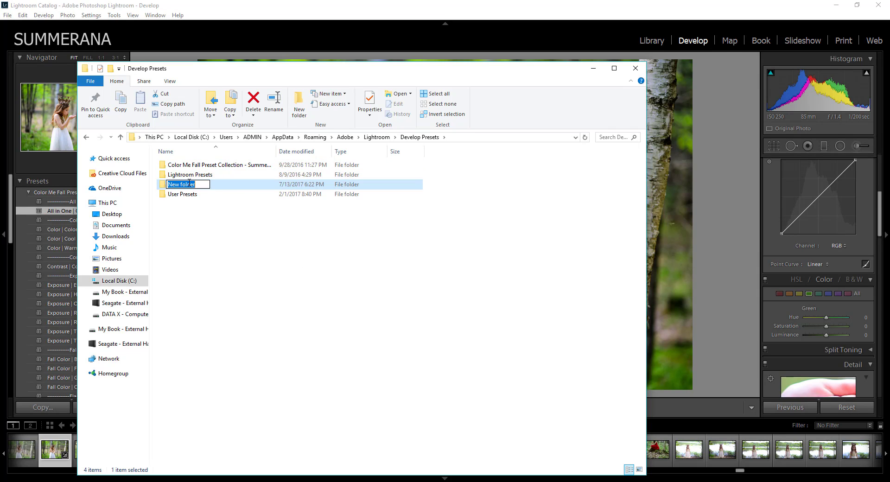
type("Color Me")
key("BackSpace")
key("BackSpace")
key("BackSpace")
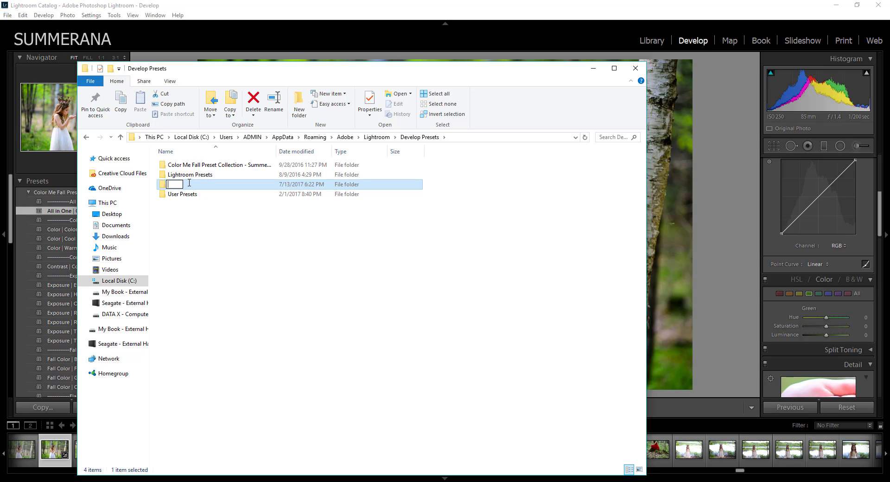
type("y favor")
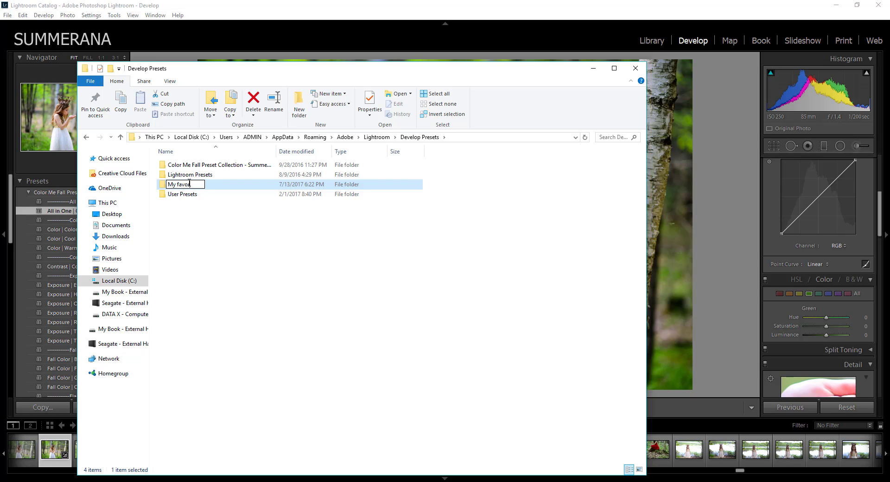
type("ite Presets")
key("Return")
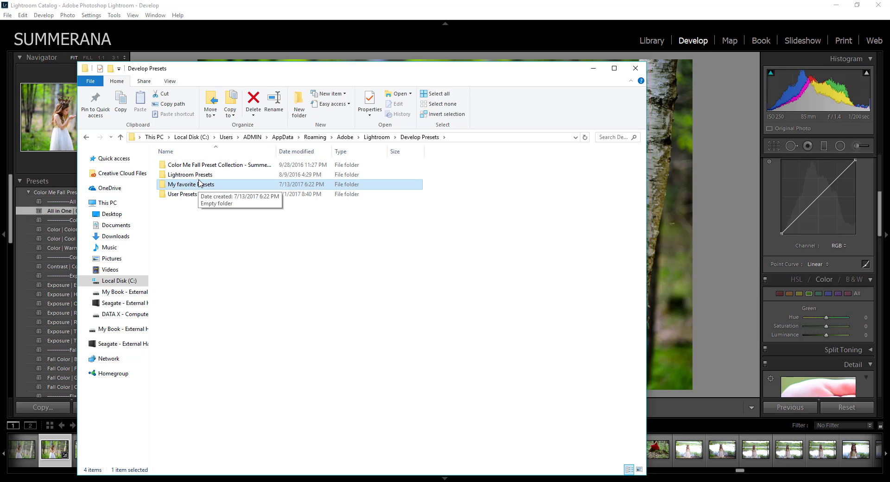
left_click(197, 165)
- Copy the ----All in One---- divider file from the Color Me Fall collection folder
double_click(197, 166)
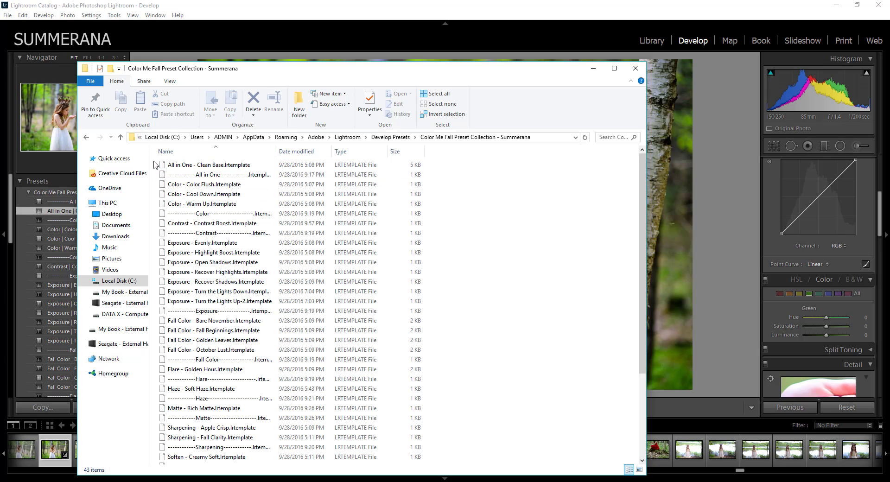
mouse_move(154, 161)
left_mouse_down()
mouse_move(378, 368)
mouse_move(422, 318)
mouse_move(431, 353)
left_mouse_up()
scroll(430, 353, "up", 4)
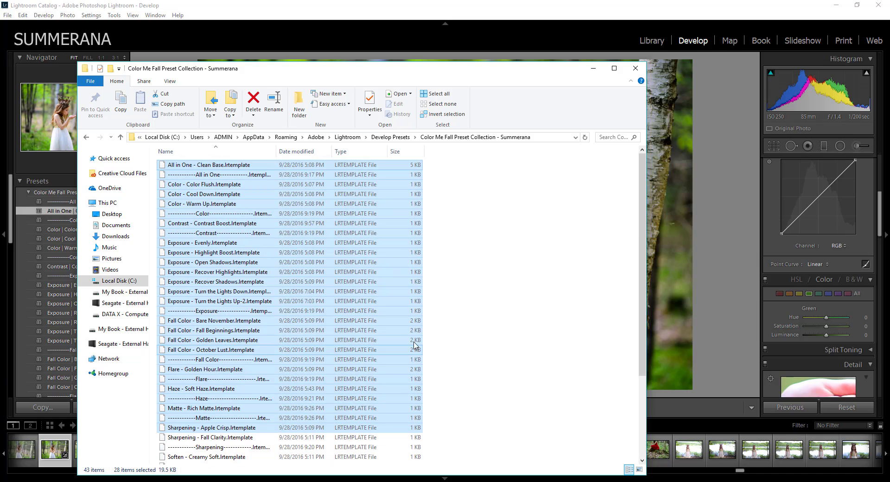
left_click(431, 353)
left_click(208, 174)
right_click(207, 175)
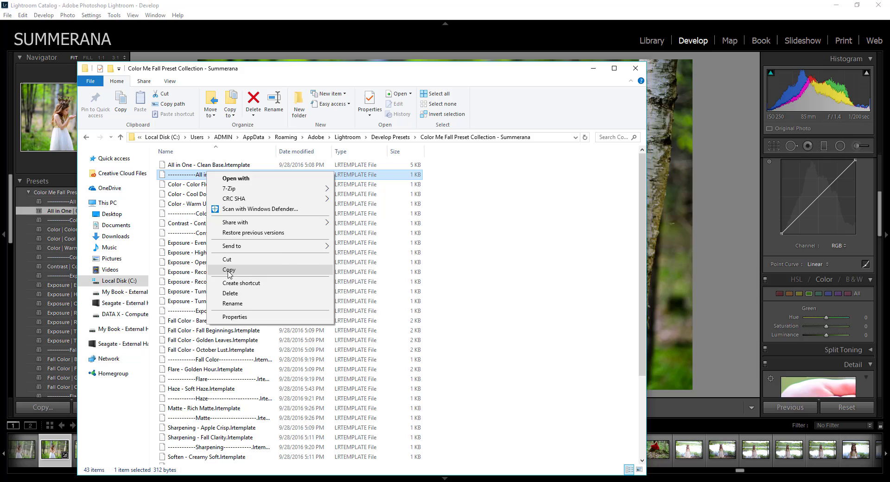
left_click(223, 271)
- Paste the All in One file into the My favorite Presets folder
left_click(395, 138)
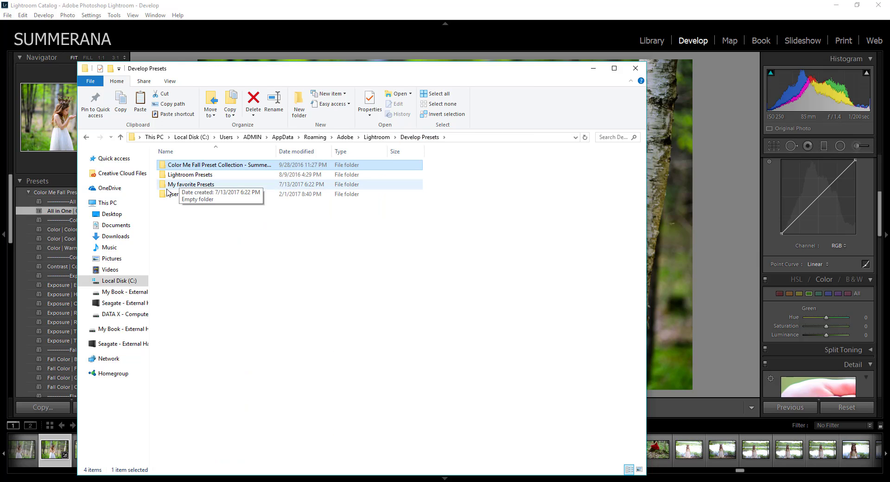
double_click(185, 185)
right_click(187, 188)
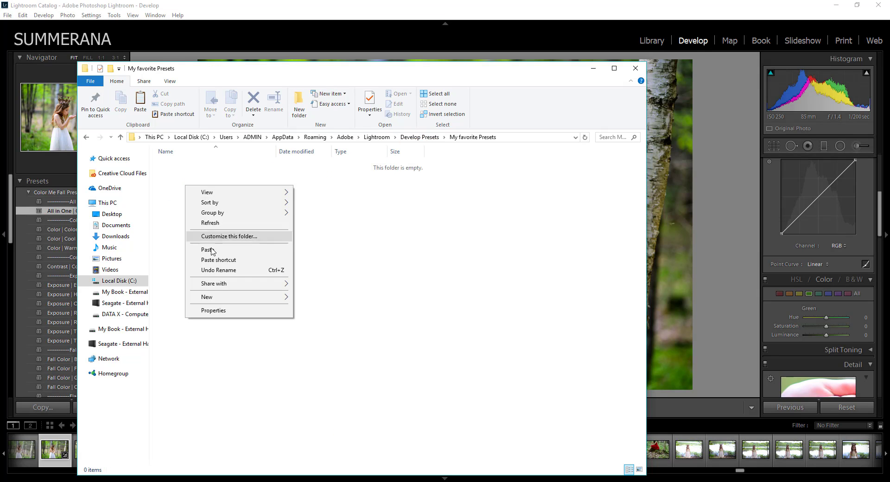
left_click(213, 250)
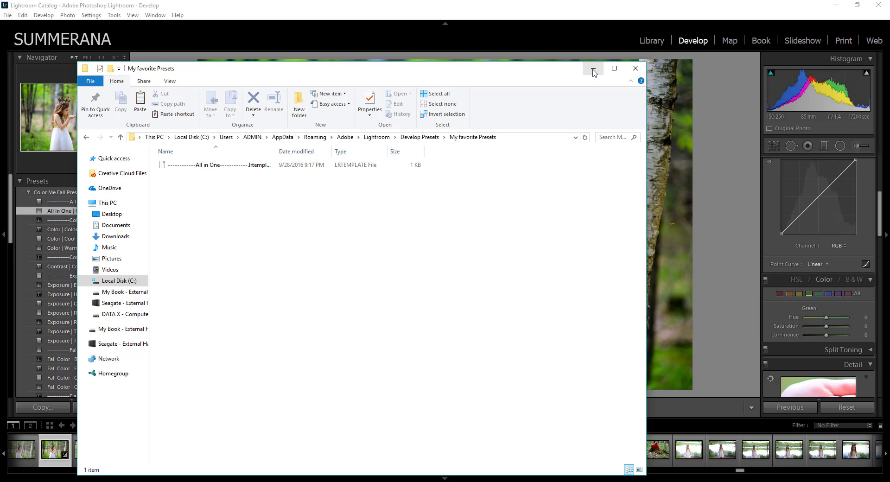
- Delete the User Presets folder from Develop Presets
key("BackSpace")
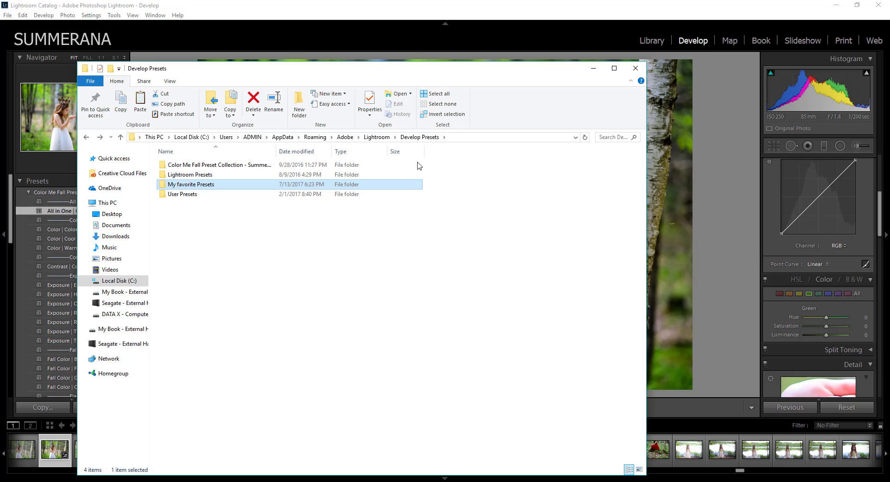
left_click(213, 215)
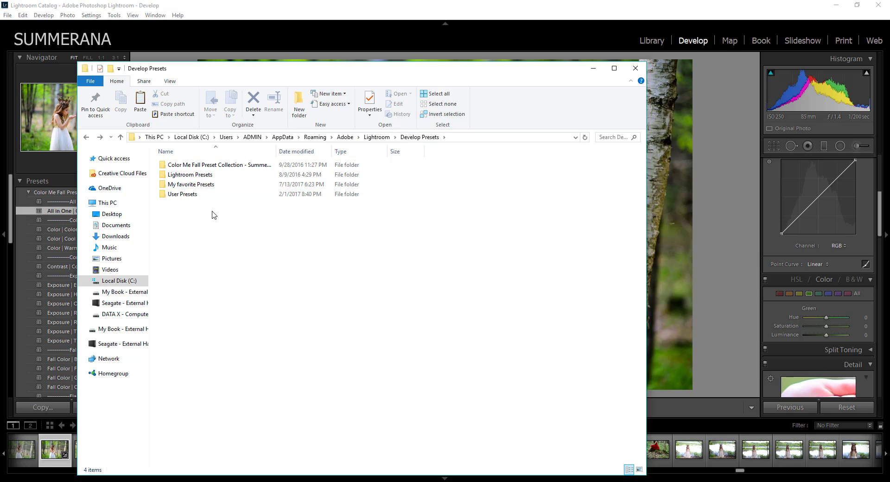
right_click(183, 195)
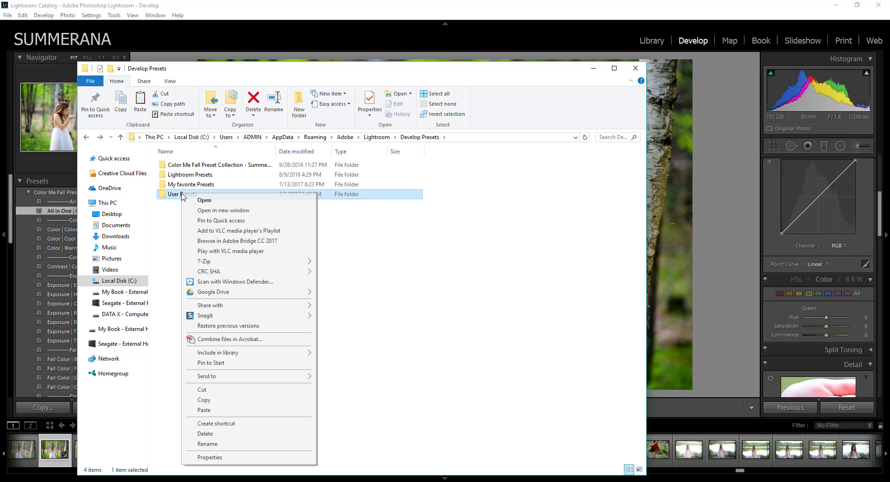
left_click(197, 435)
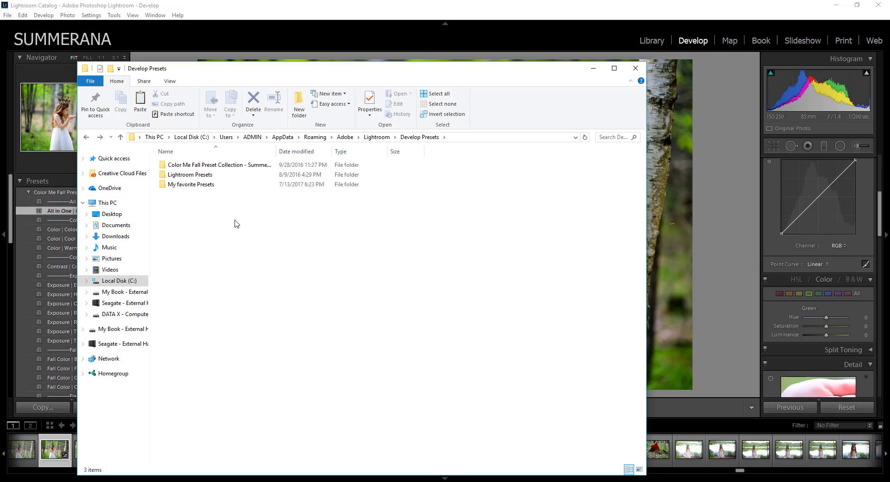
- Select the Color Me Fall folder and minimize File Explorer to reveal Lightroom
left_click(191, 164)
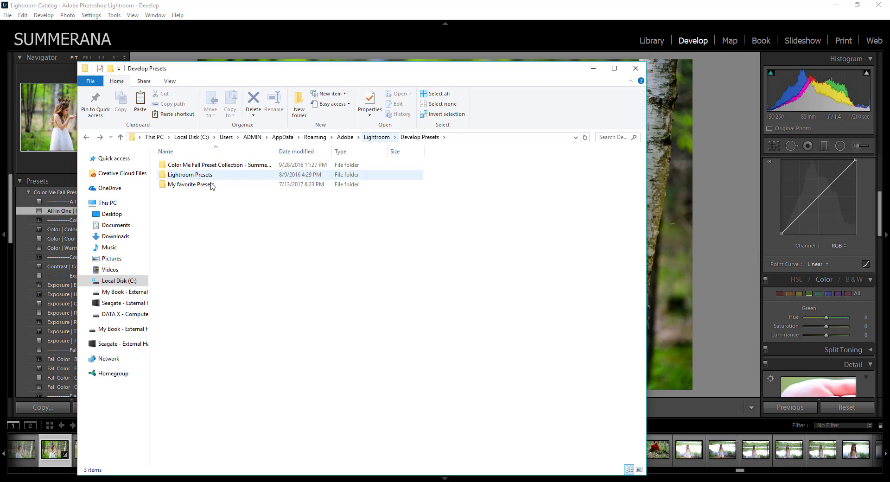
left_click(194, 184)
left_click(193, 166)
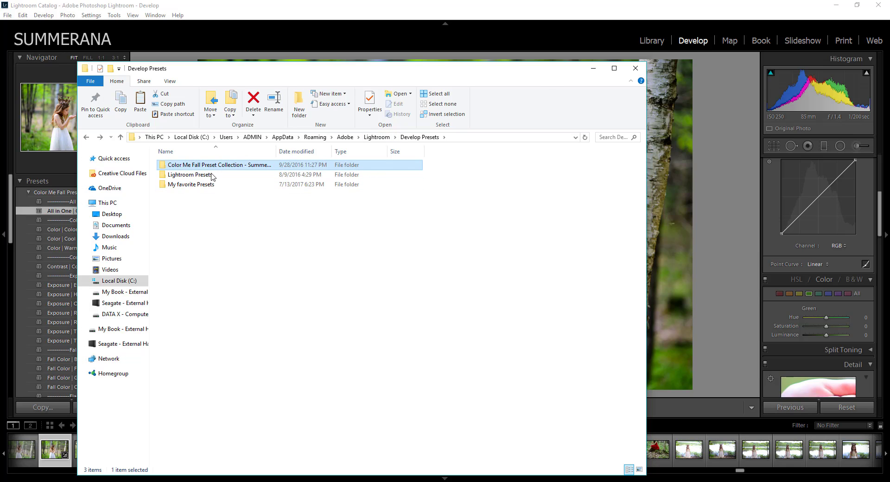
left_click(593, 68)
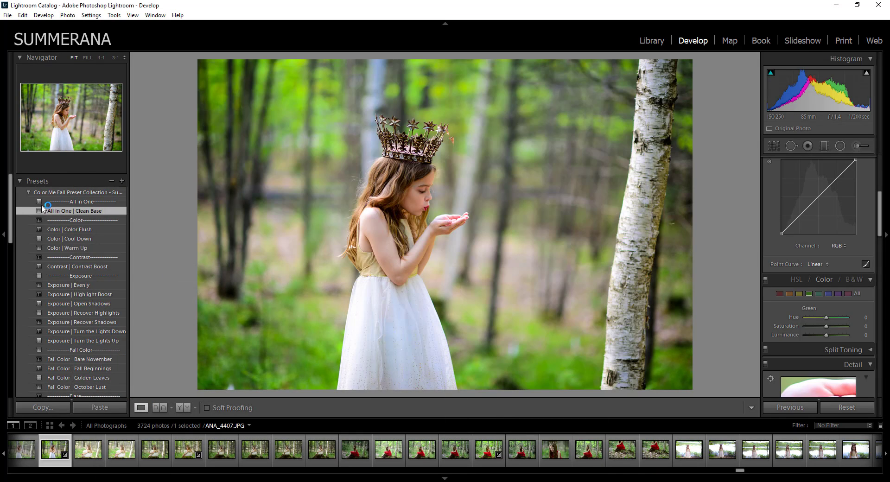
- Collapse the Color Me Fall collection, relaunch Lightroom, and maximize its window
left_click(54, 204)
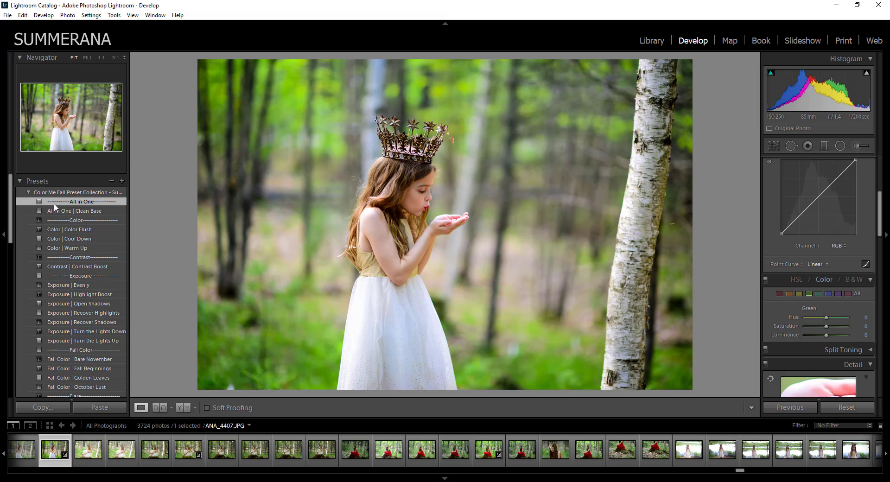
left_click(27, 192)
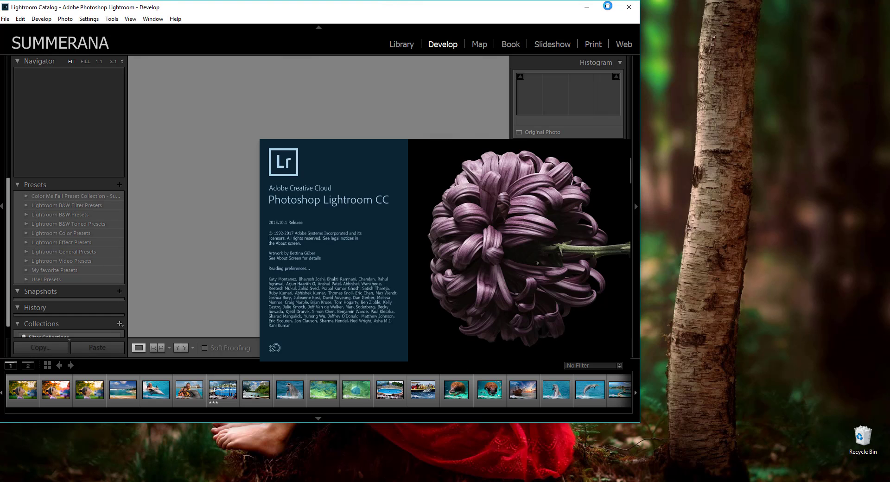
left_click(607, 6)
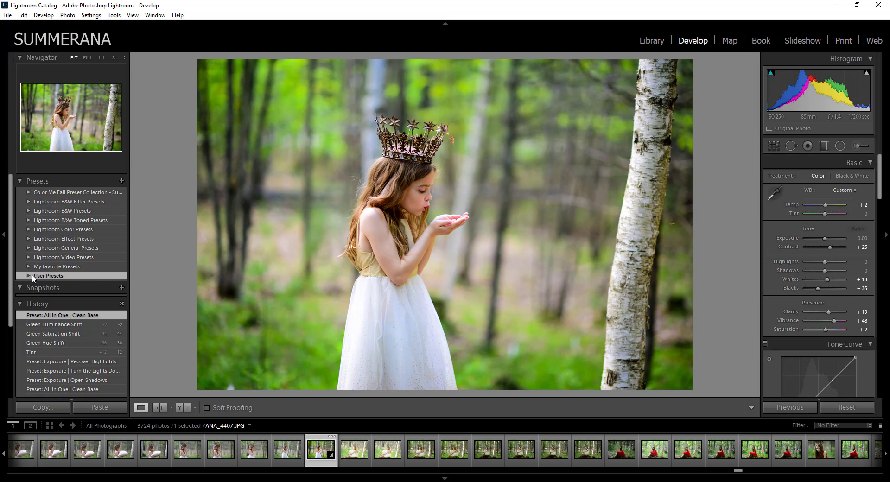
- Expand My favorite Presets to see the All in One preset, then restore File Explorer
scroll(33, 277, "down", 2)
scroll(37, 278, "up", 2)
left_click(28, 266)
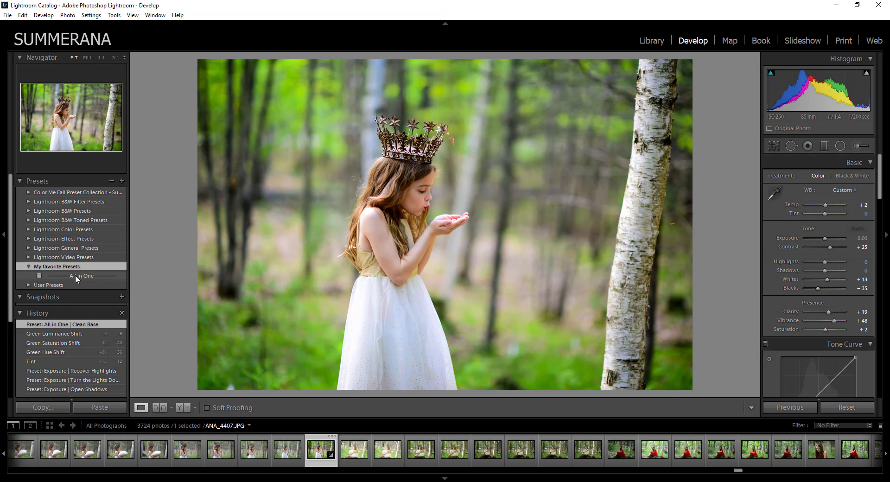
left_click(36, 194)
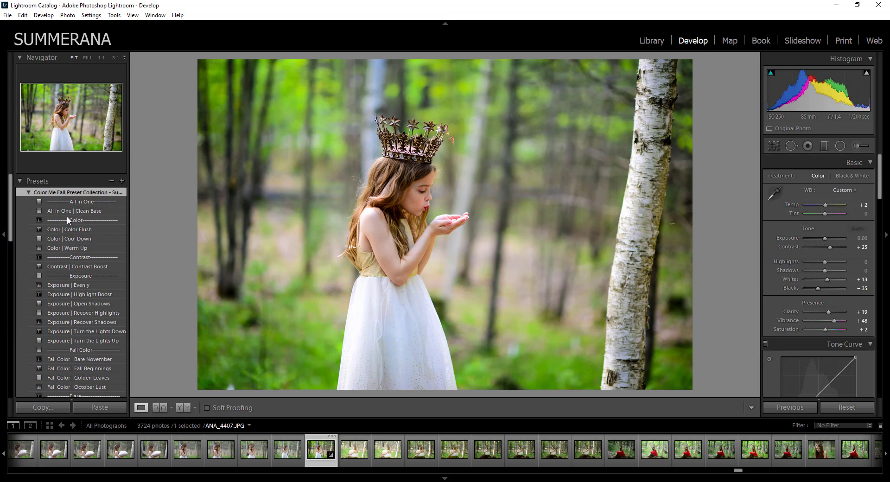
left_click(29, 194)
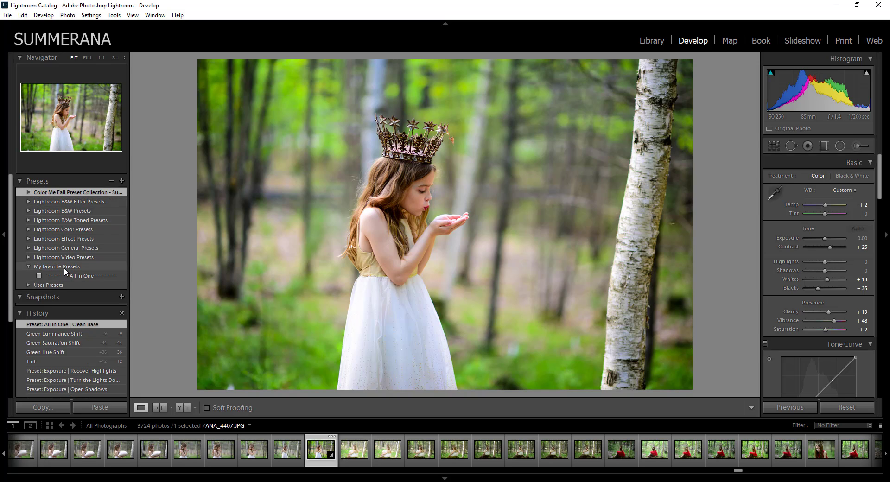
left_click(29, 266)
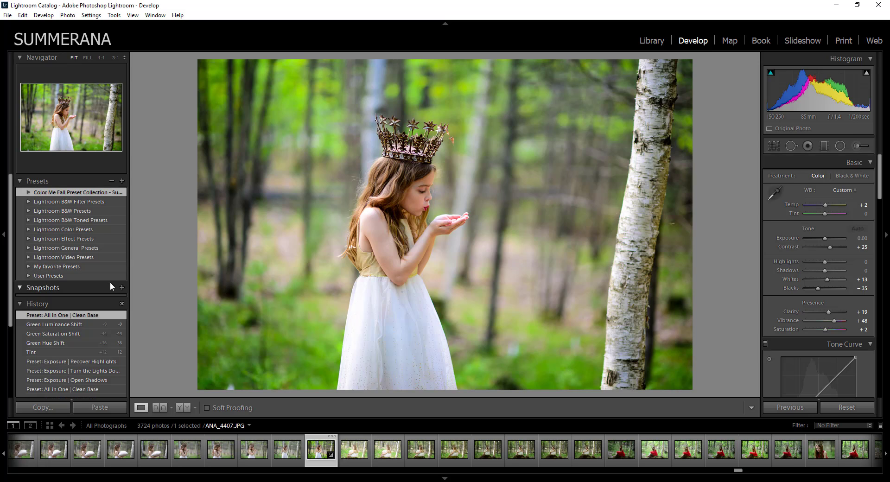
left_click(264, 481)
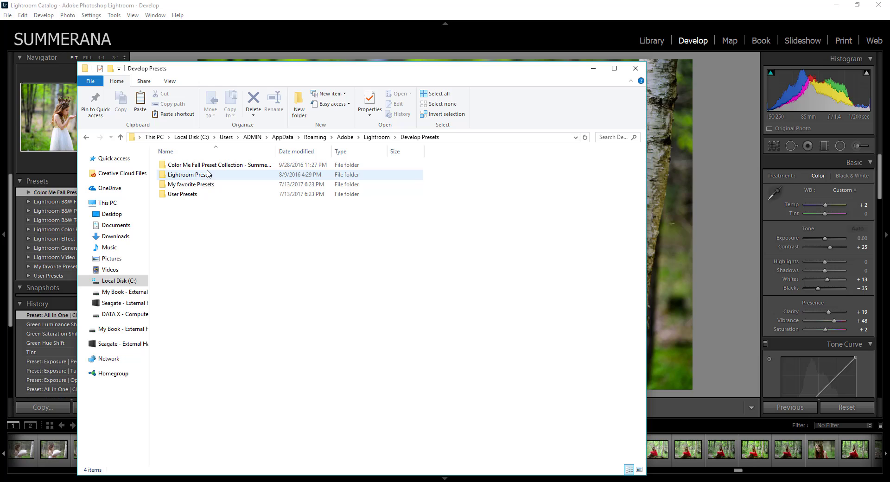
- Open the Color Me Fall folder in Explorer, go back, and minimize Explorer
double_click(165, 168)
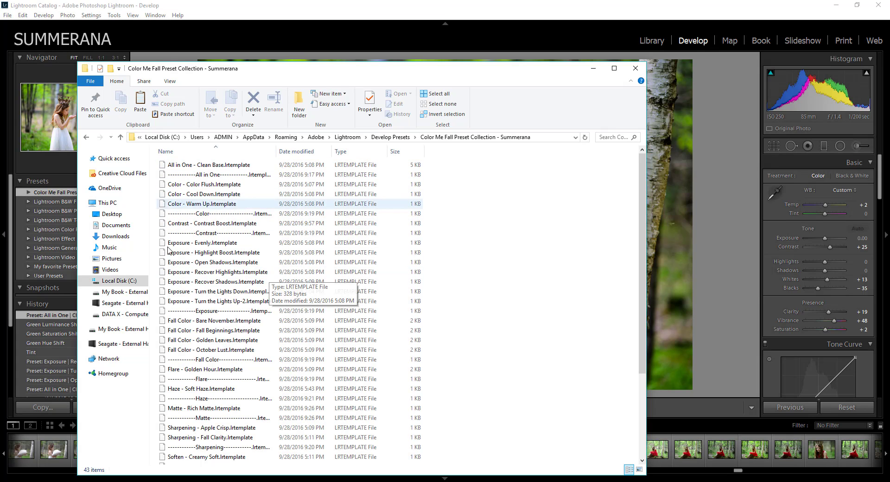
key("alt+Left")
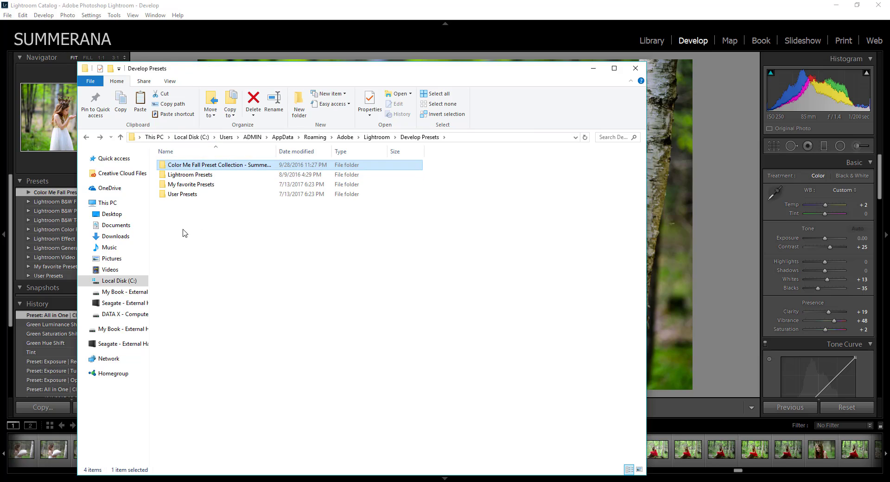
left_click(184, 233)
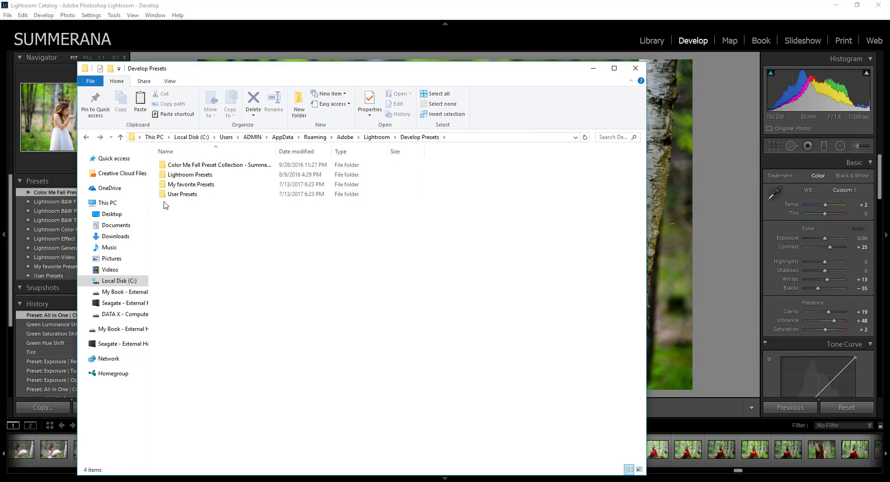
left_click(593, 69)
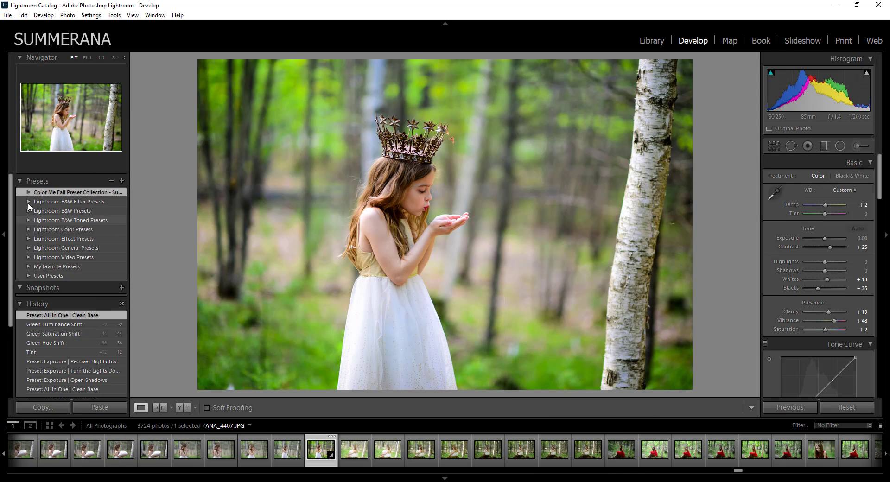
- Expand the Color Me Fall Preset Collection in Lightroom's Presets panel and scroll its presets
left_click(60, 192)
scroll(66, 227, "down", 5)
scroll(66, 241, "down", 5)
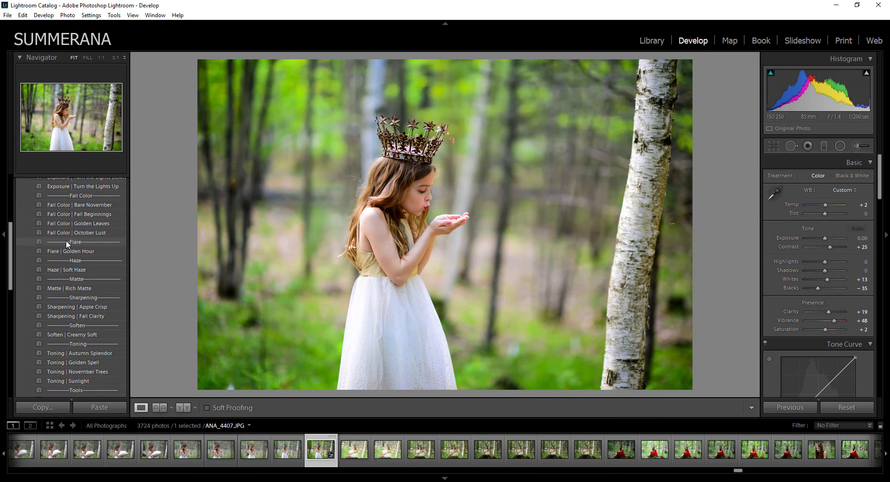